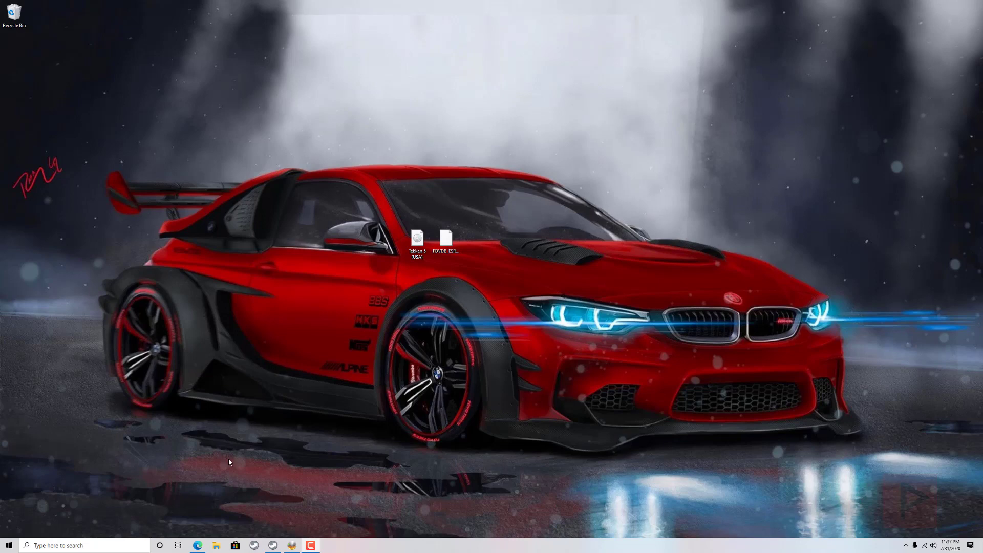
# Step: Scroll through the PS2-Home forum page, then minimize the browser to reveal the desktop
pyautogui.click(198, 545)
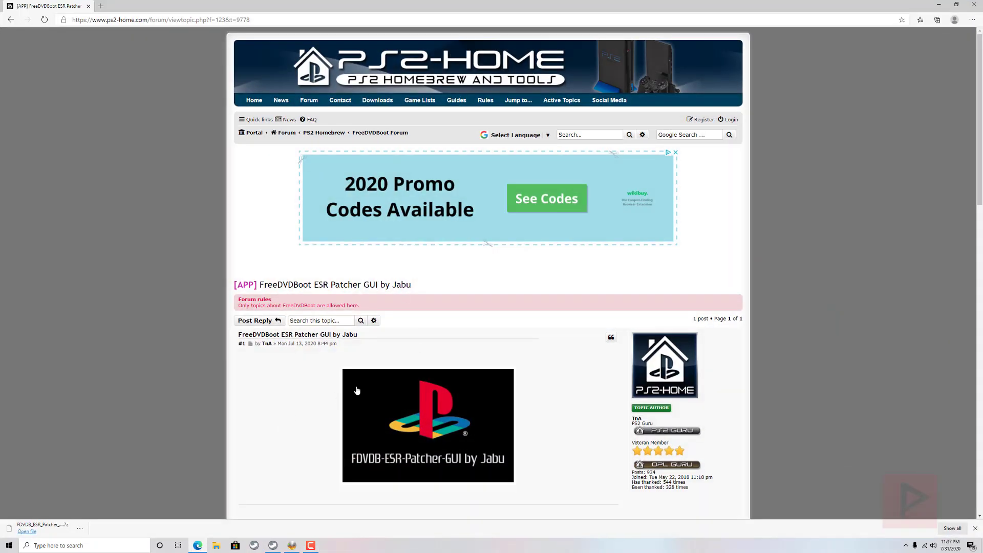
pyautogui.scroll(-2, 297, 364)
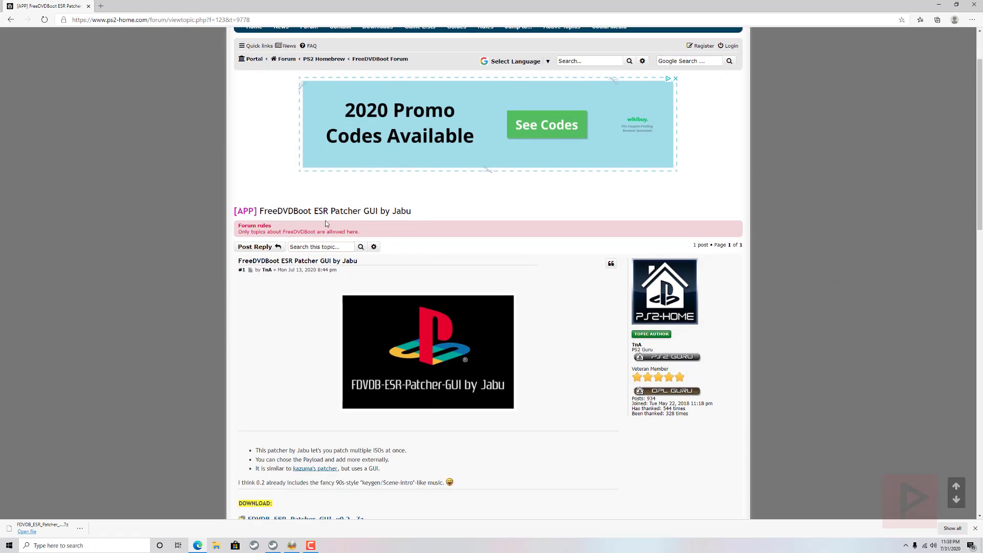
pyautogui.scroll(-3, 354, 352)
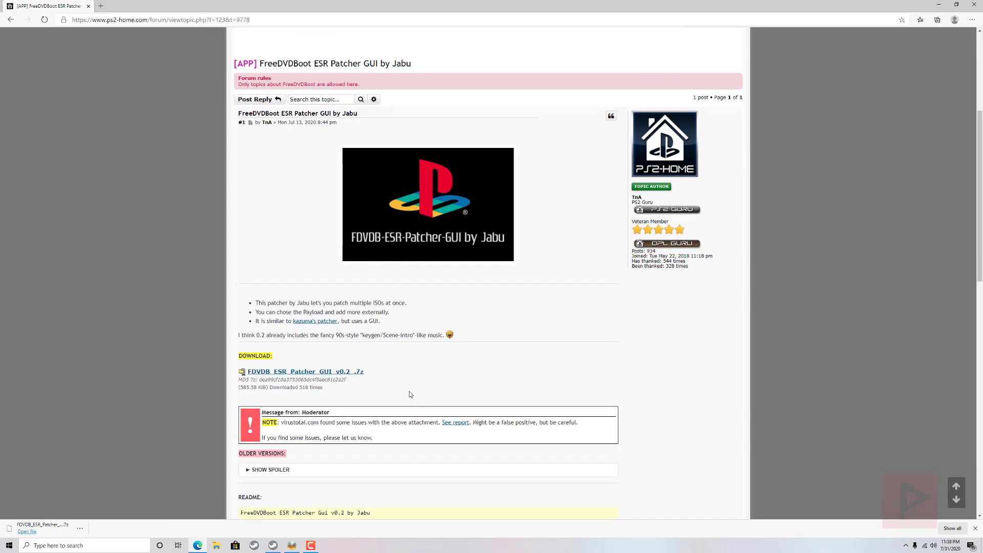
pyautogui.click(938, 4)
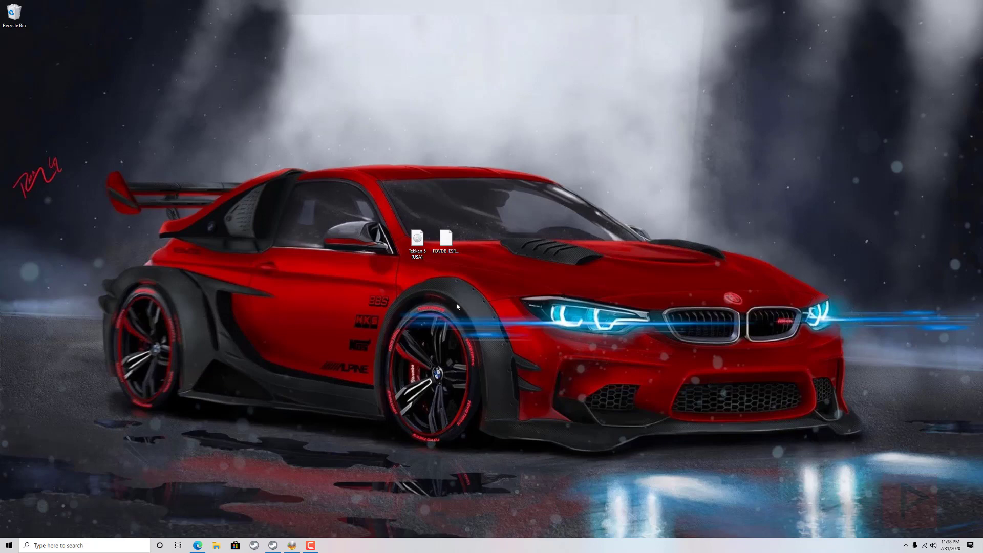
# Step: Extract the patcher .7z archive with 7-Zip into its own desktop folder
pyautogui.click(449, 237)
pyautogui.rightClick(450, 237)
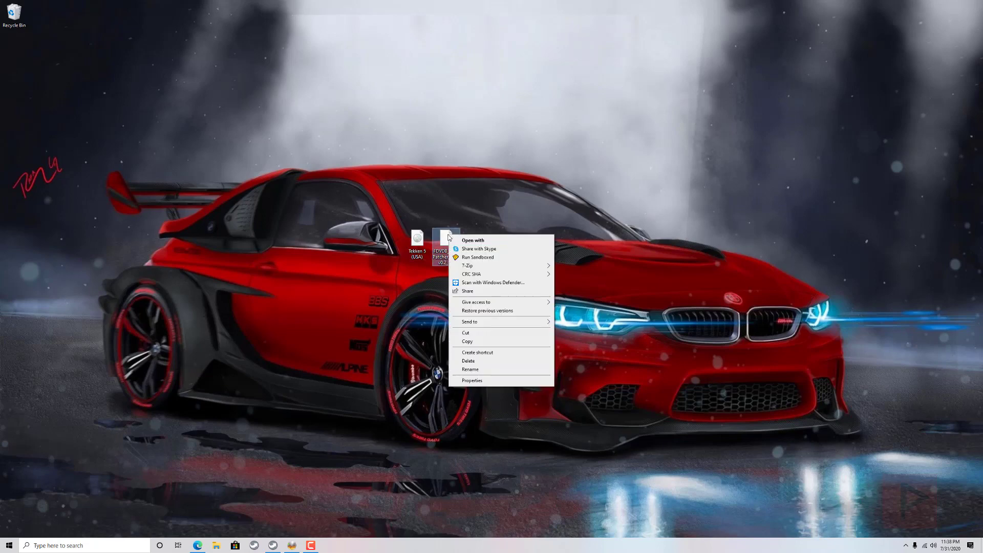
pyautogui.moveTo(478, 267)
pyautogui.click(605, 301)
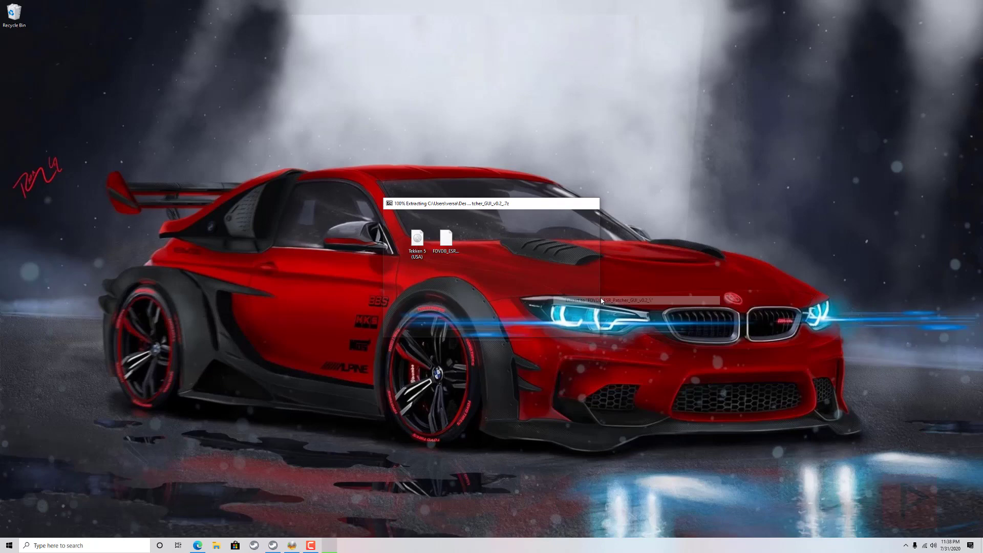
pyautogui.moveTo(4, 60); pyautogui.dragTo(443, 208)
# Step: Open the FDVDB_ESR_Patcher_GUI_v0.2 folder and its subfolder, and bring up FDVDB_Patcher's options
pyautogui.doubleClick(443, 207)
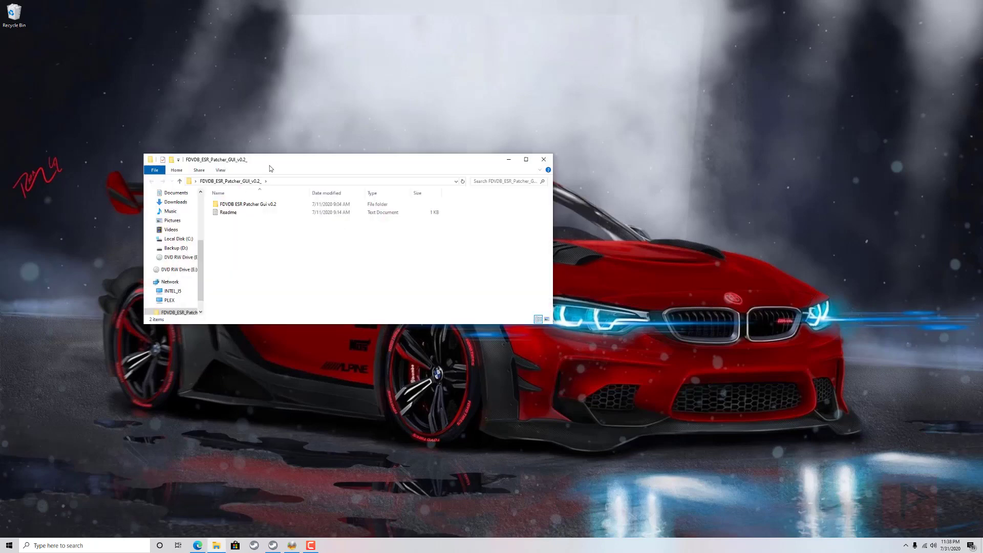
pyautogui.doubleClick(236, 204)
pyautogui.click(245, 221)
pyautogui.rightClick(246, 222)
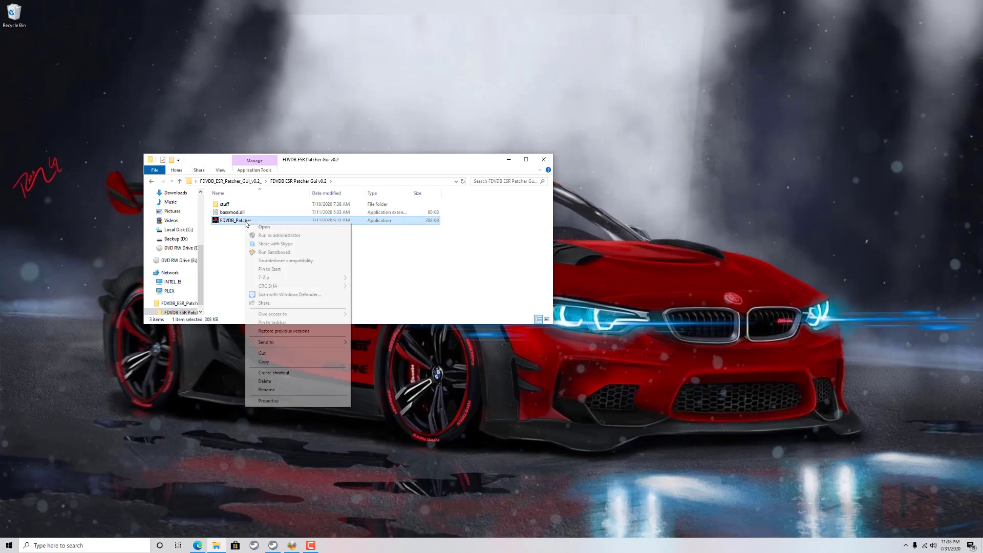
# Step: Launch FDVDB_Patcher and set its payload to 3.10_3.11_Hybrid
pyautogui.click(483, 305)
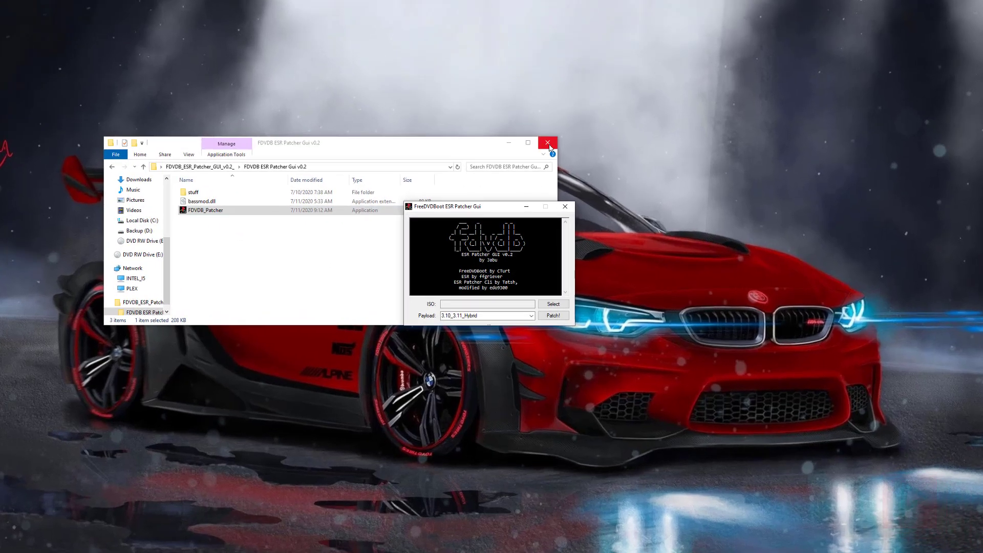
pyautogui.click(544, 159)
pyautogui.moveTo(499, 149); pyautogui.dragTo(609, 108)
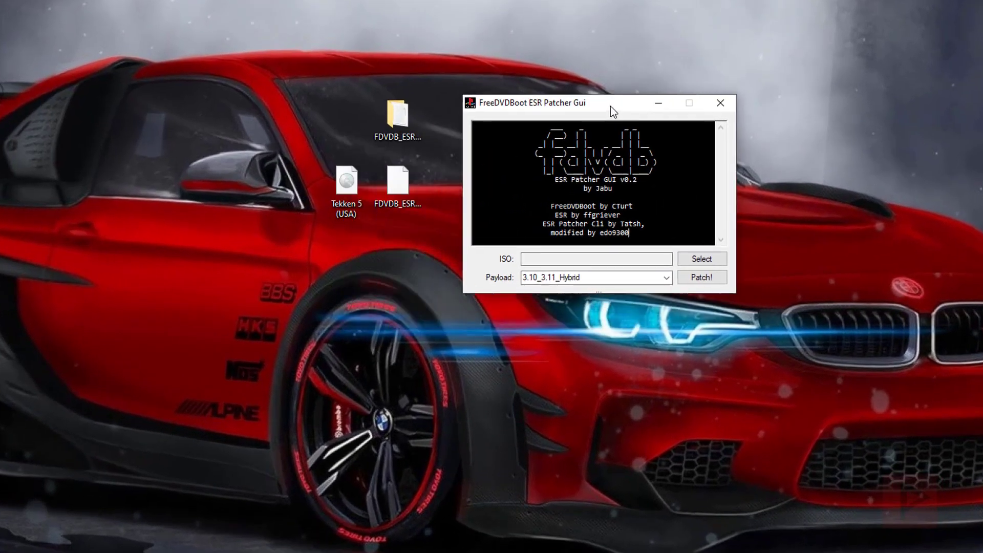
pyautogui.click(654, 277)
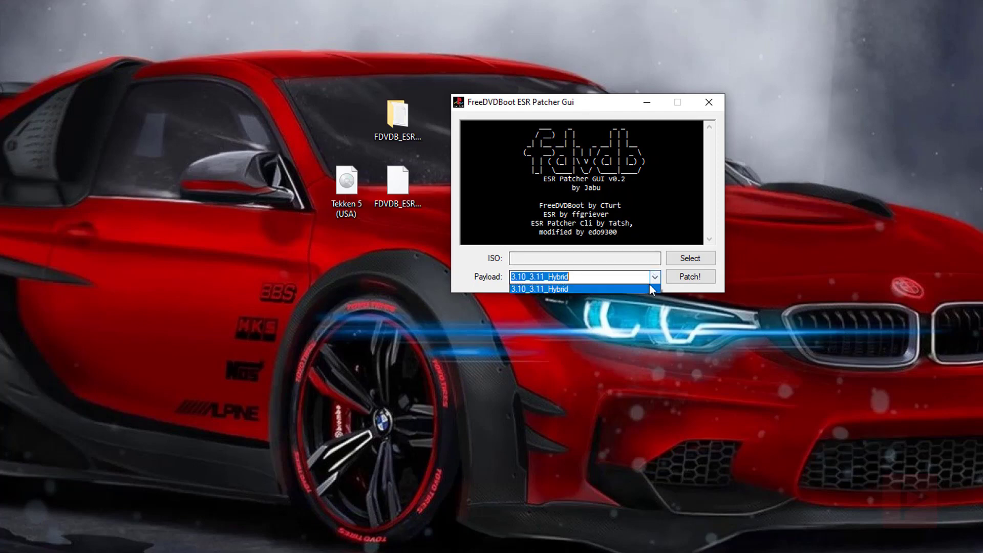
pyautogui.click(561, 293)
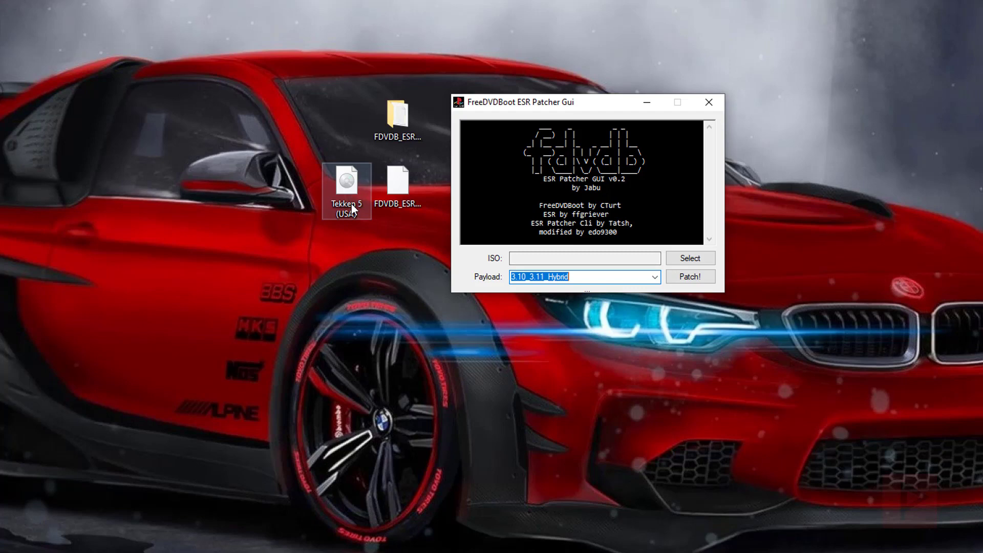
# Step: Load Tekken 5 (USA).iso, patch it, and close the patcher
pyautogui.click(685, 261)
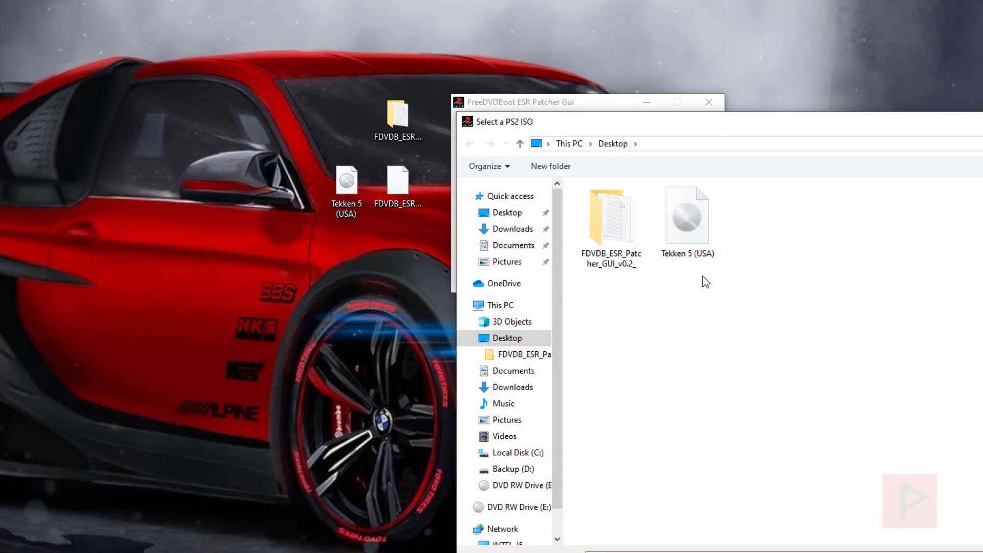
pyautogui.click(692, 237)
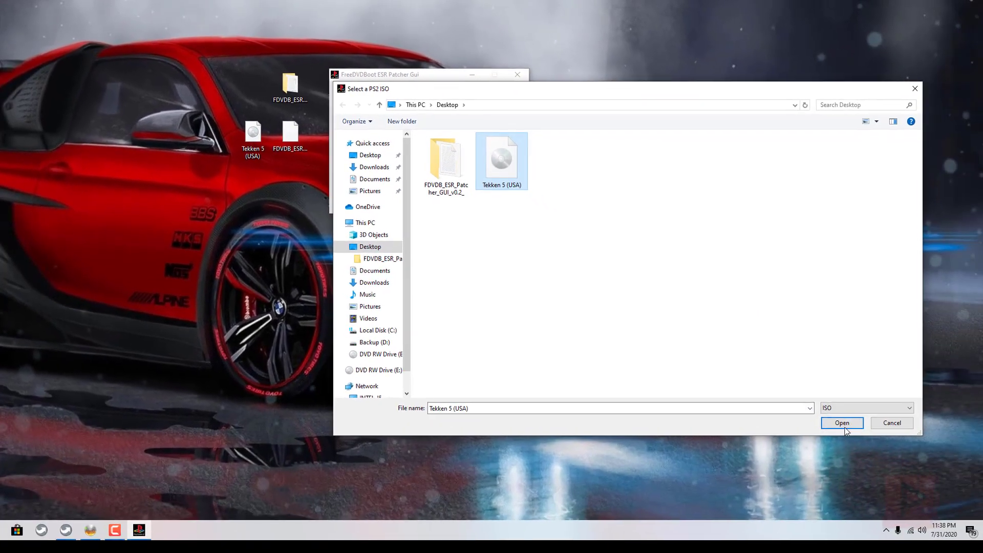
pyautogui.click(838, 422)
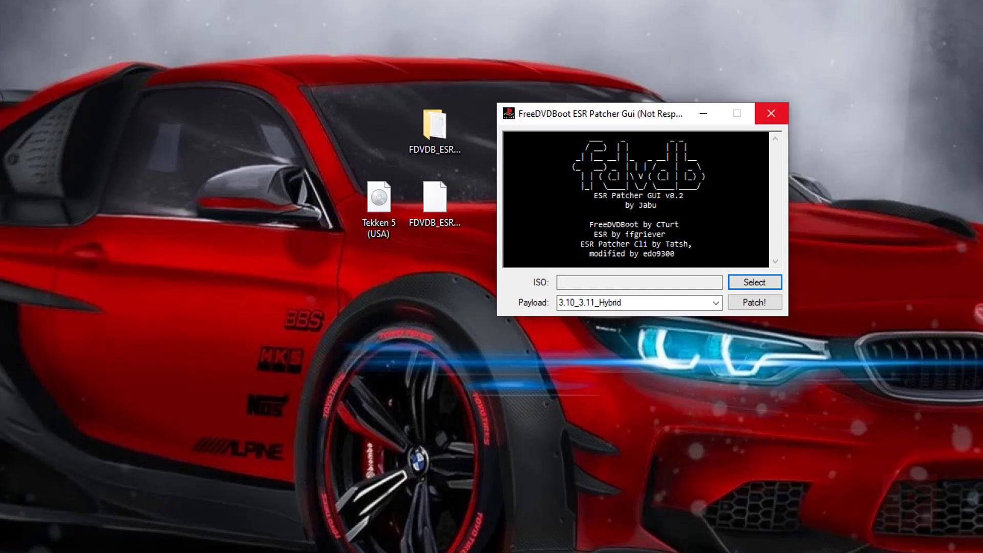
pyautogui.click(764, 306)
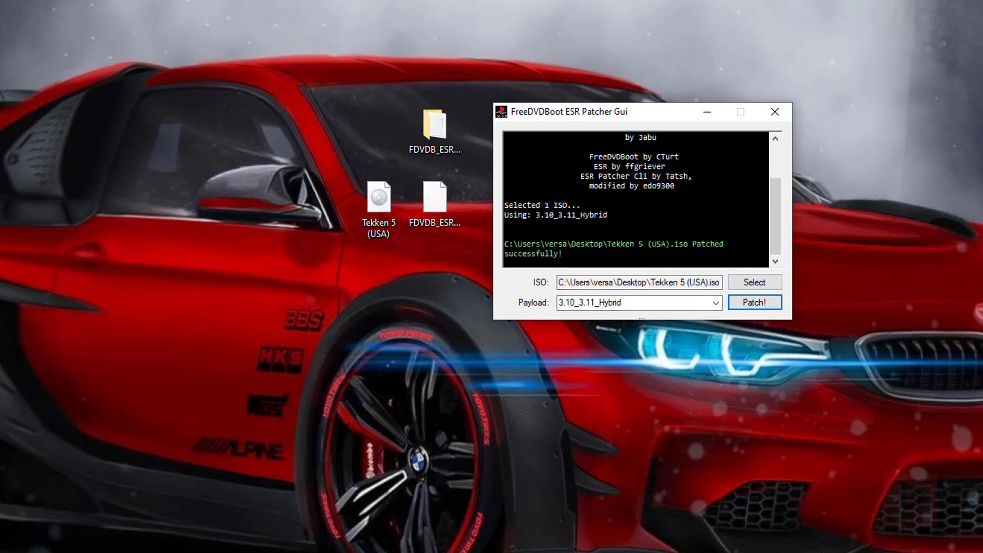
pyautogui.click(774, 112)
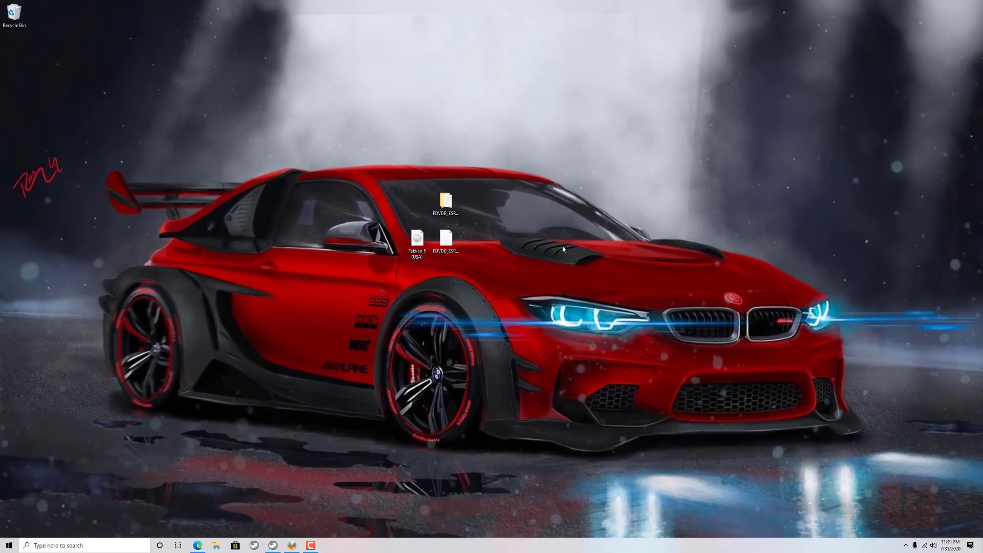
# Step: Launch ImgBurn from the program launcher with 'img'
pyautogui.hotkey('alt', 'space')
pyautogui.write('img')
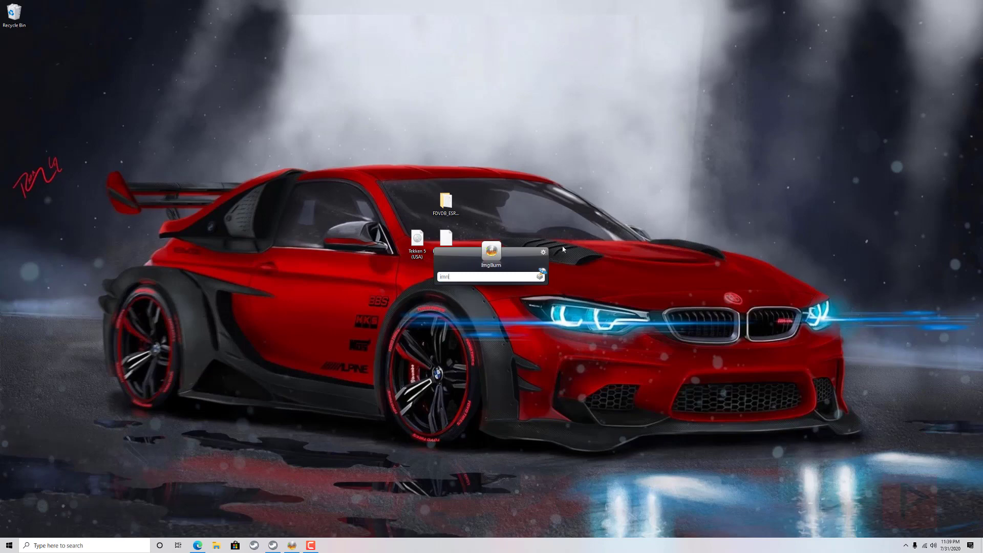
pyautogui.press('Return')
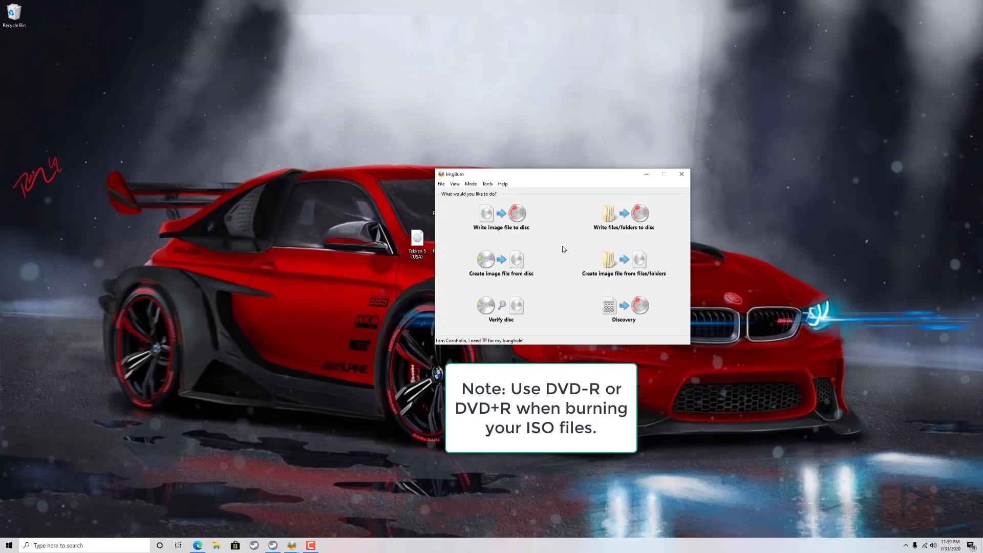
# Step: Choose Write image file to disc, load Tekken 5 (USA).iso, and set write speed to 4x
pyautogui.click(516, 230)
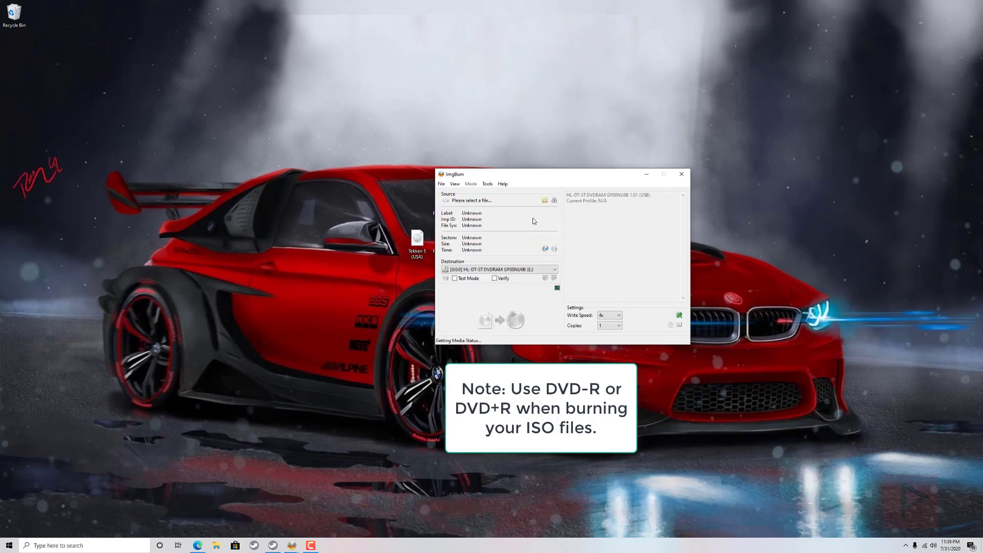
pyautogui.click(545, 202)
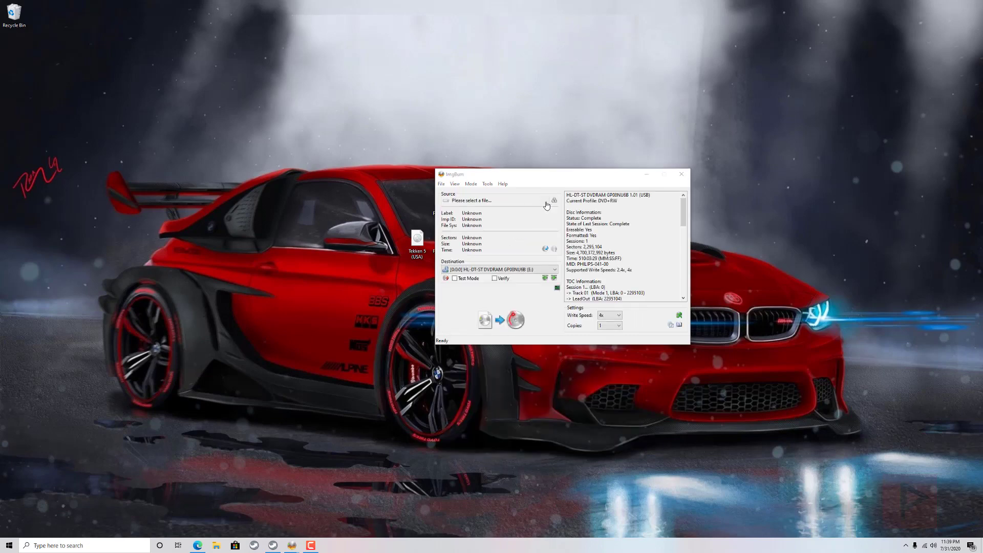
pyautogui.click(577, 256)
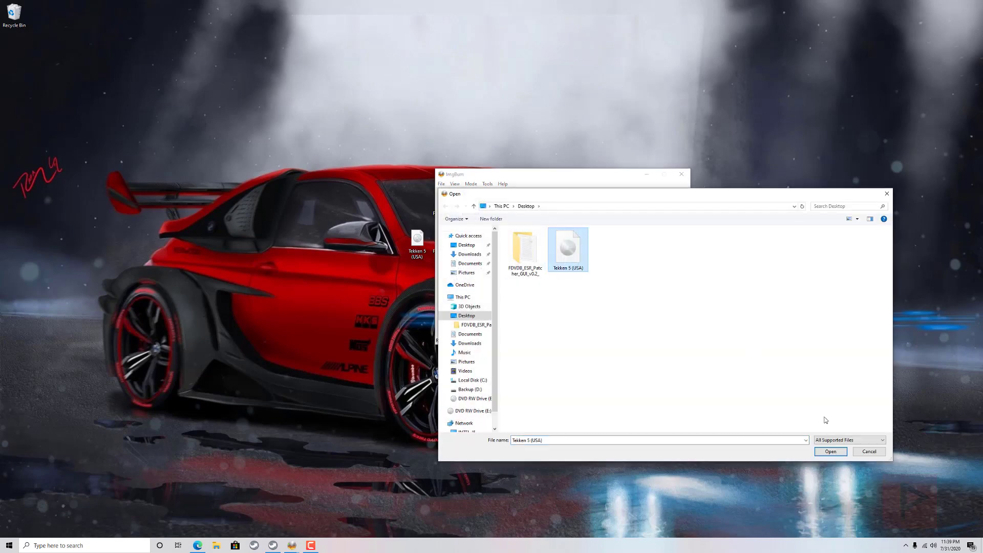
pyautogui.click(830, 451)
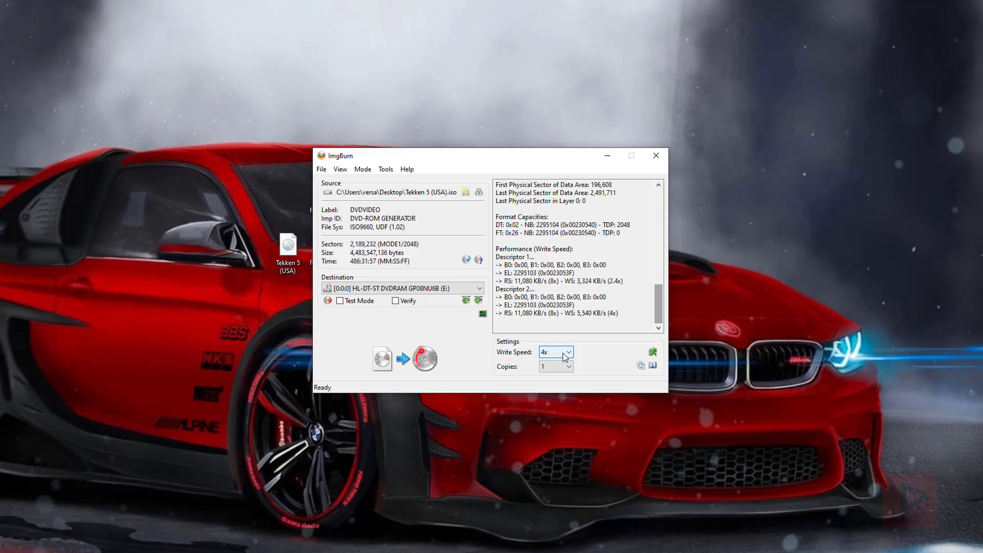
pyautogui.click(619, 312)
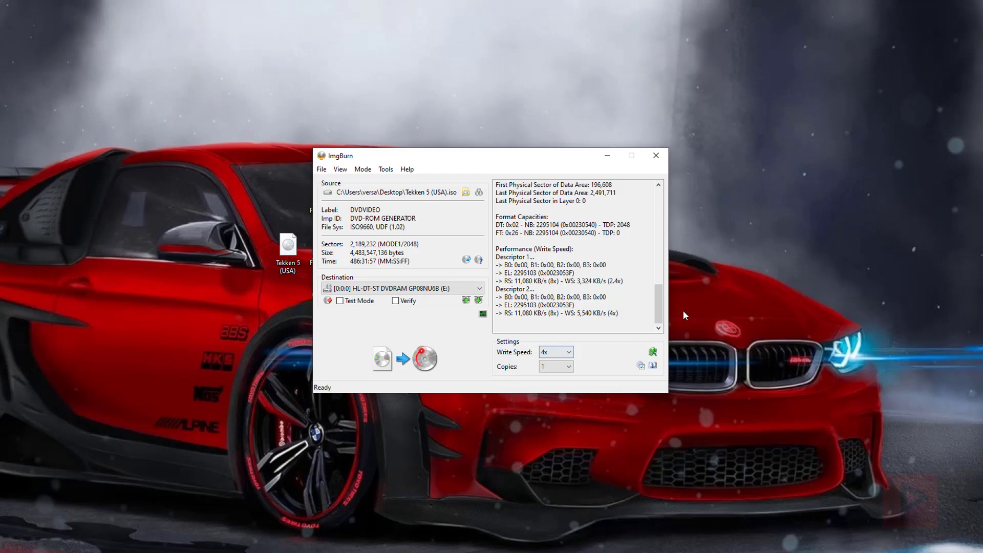
# Step: Start writing Tekken 5 (USA).iso to DVD with Verify and Eject Tray enabled
pyautogui.click(402, 368)
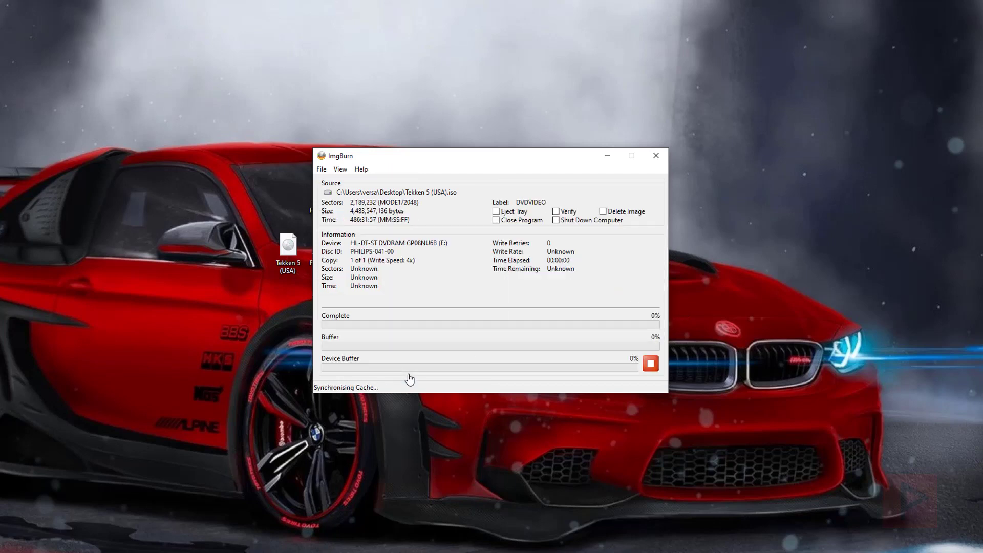
pyautogui.click(556, 211)
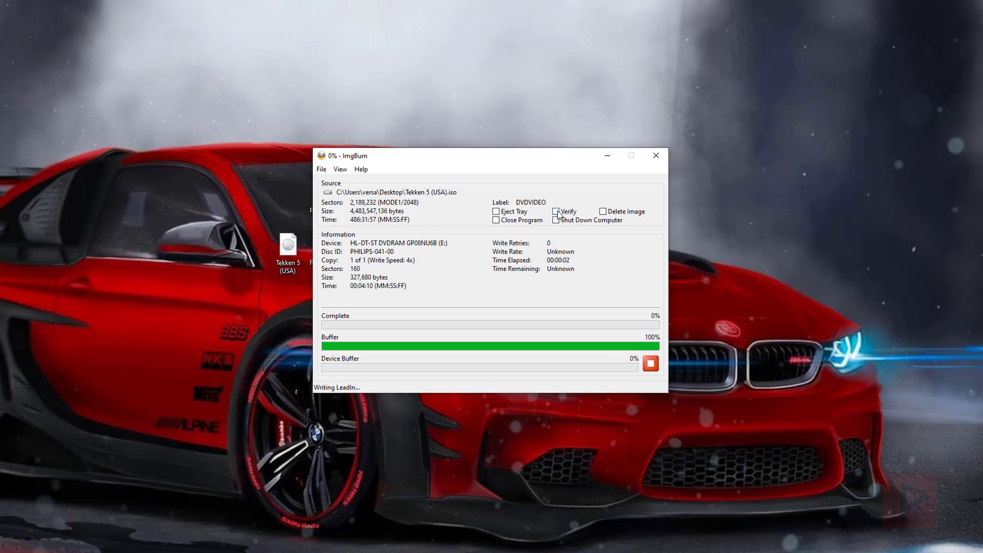
pyautogui.click(496, 212)
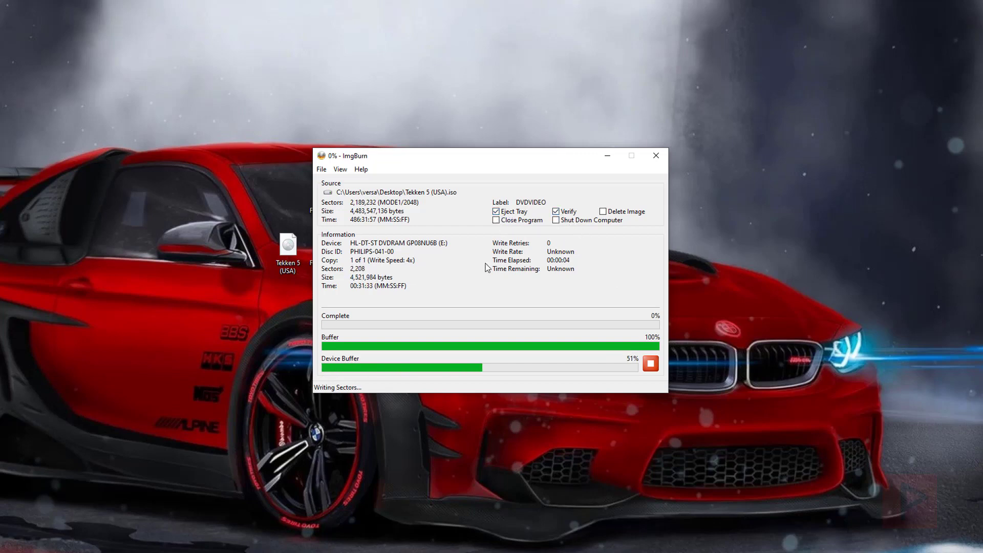